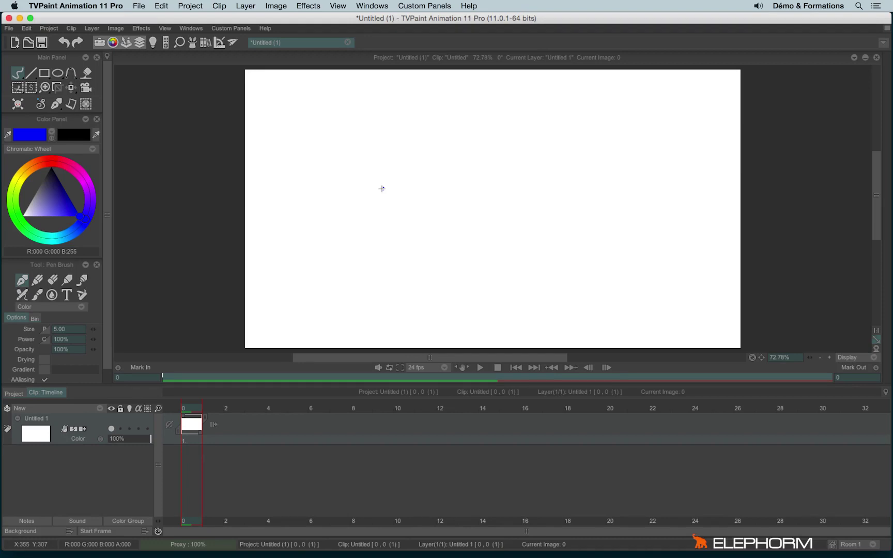
# Draw and erase a test stroke, then bring up the New Project dialog (HDTV 720 preset)
pyautogui.moveTo(268, 188)
pyautogui.mouseDown()
pyautogui.moveTo(282, 221)
pyautogui.moveTo(507, 216)
pyautogui.moveTo(446, 236)
pyautogui.moveTo(571, 224)
pyautogui.moveTo(634, 248)
pyautogui.mouseUp()
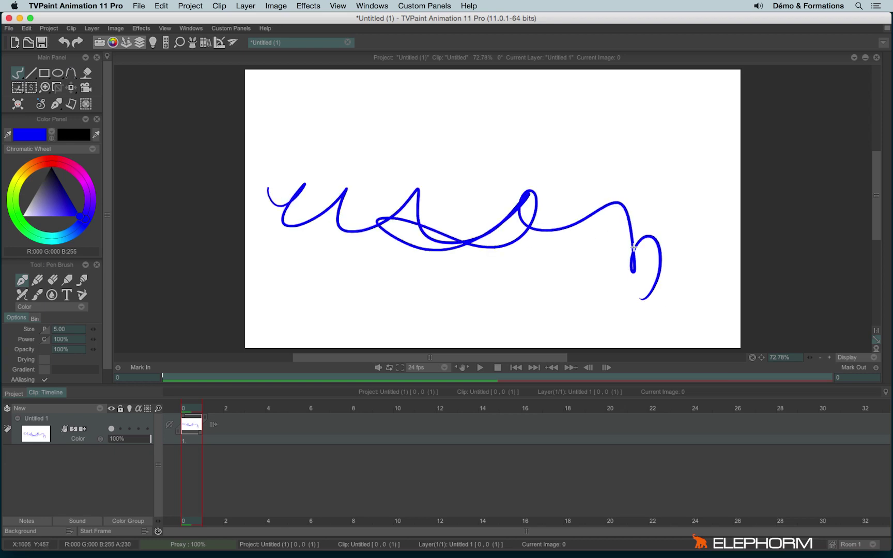
pyautogui.press('BackSpace')
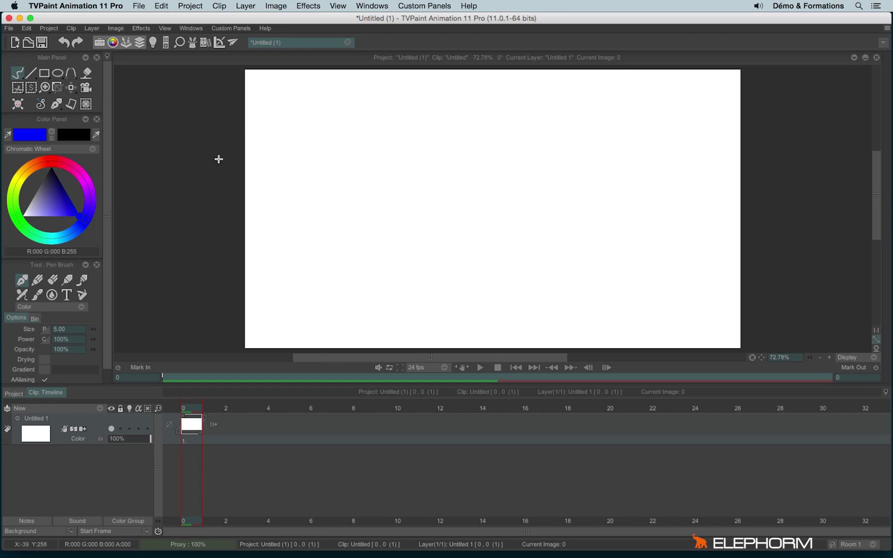
pyautogui.click(10, 29)
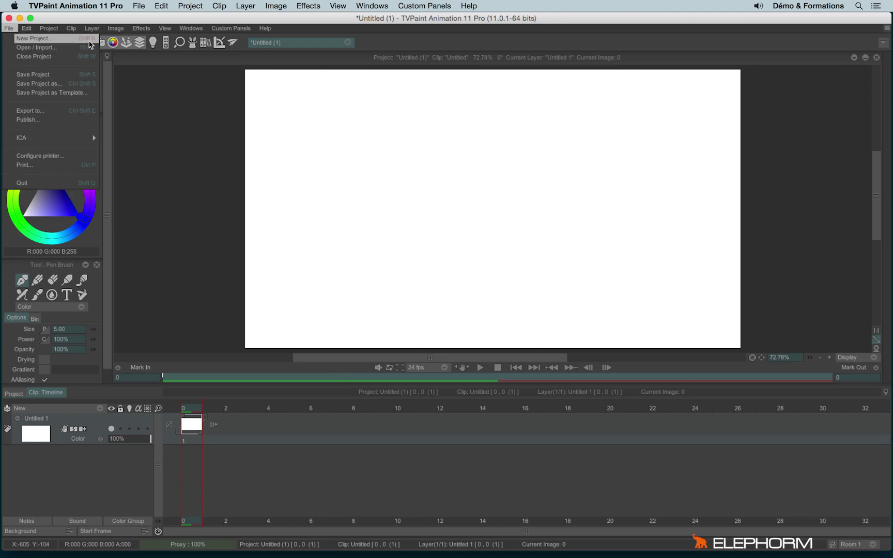
pyautogui.click(144, 94)
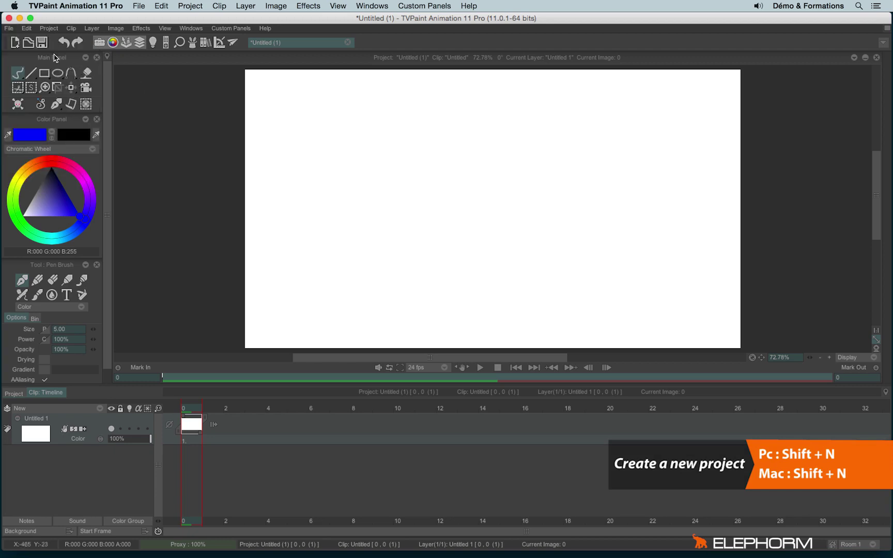
pyautogui.click(16, 45)
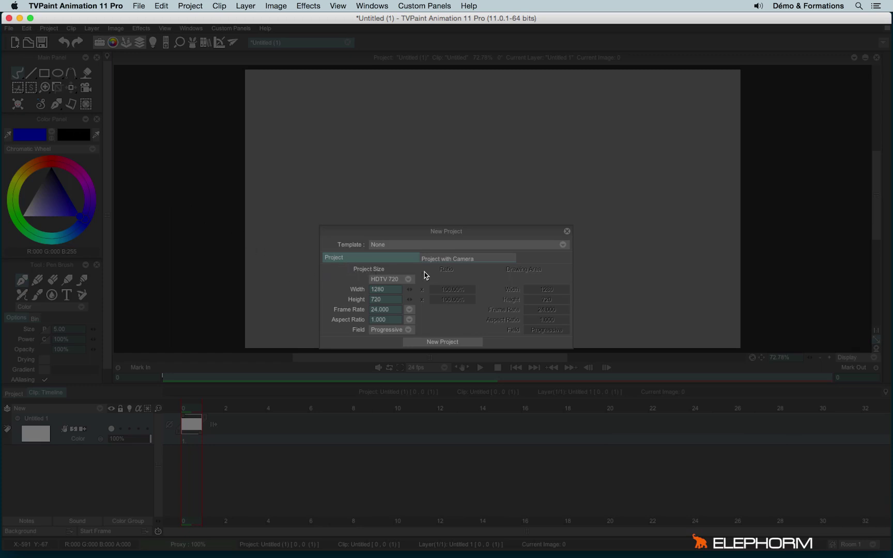
pyautogui.click(449, 265)
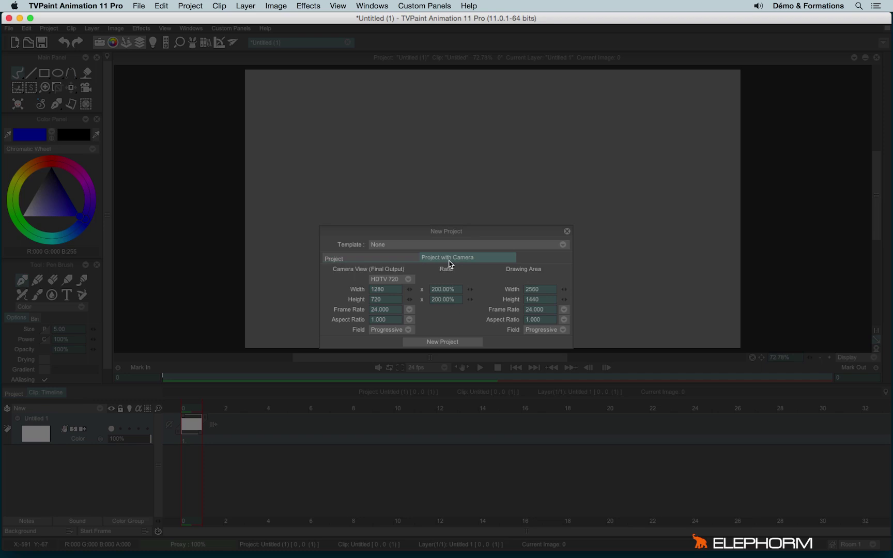
pyautogui.click(398, 261)
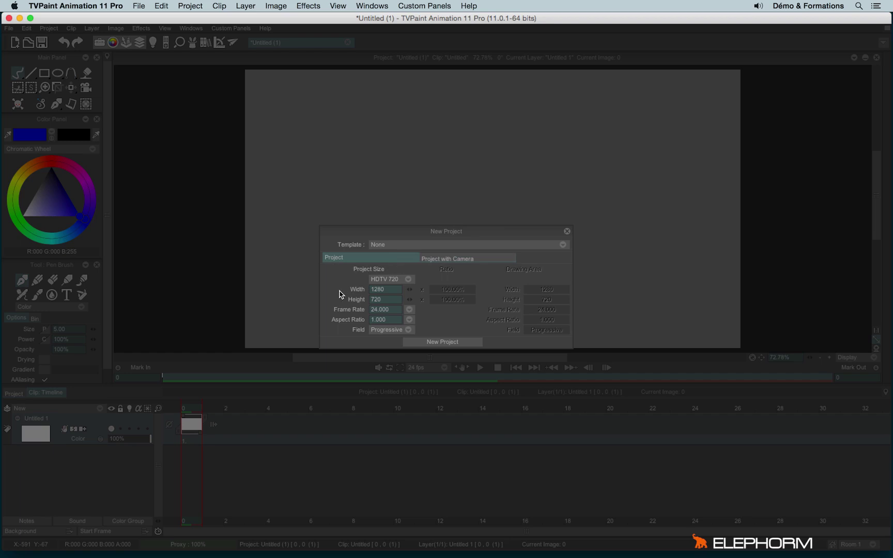
# From the Current Project preset, enter a custom size of 5000 × 2000 pixels
pyautogui.click(388, 284)
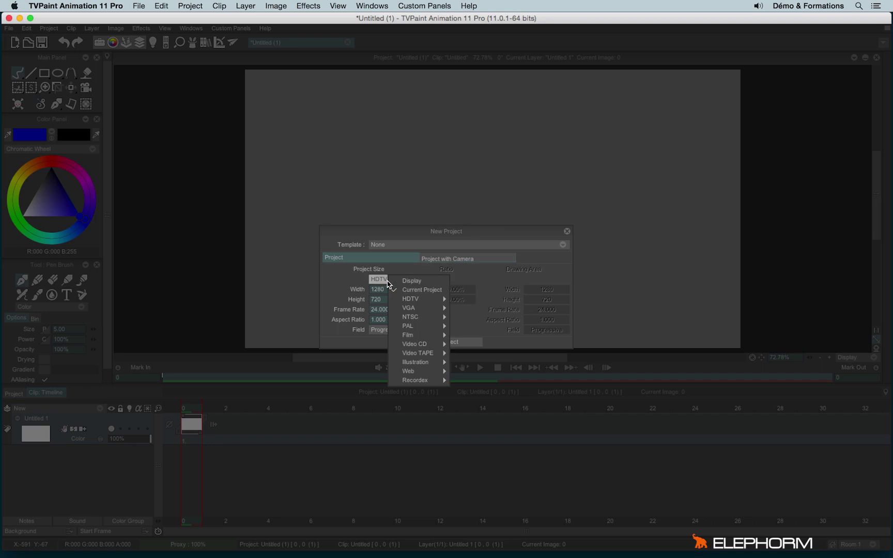
pyautogui.moveTo(413, 319)
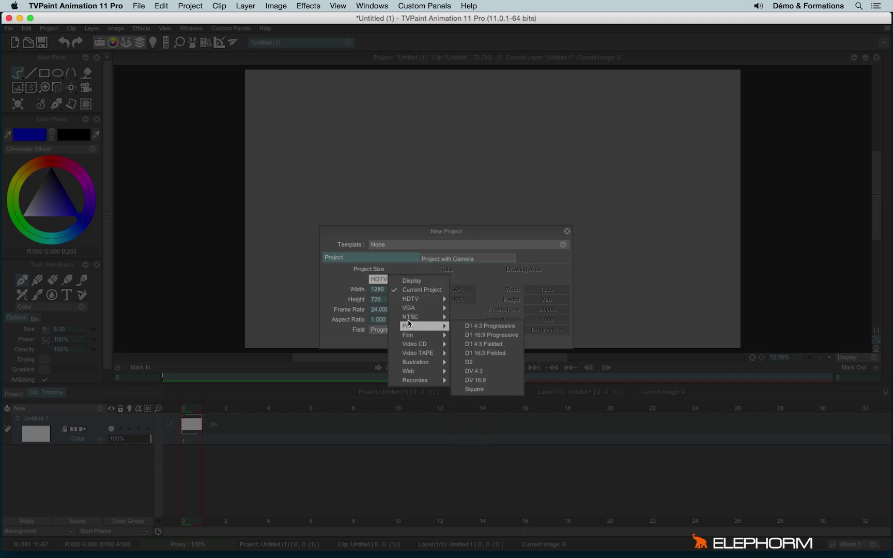
pyautogui.moveTo(412, 336)
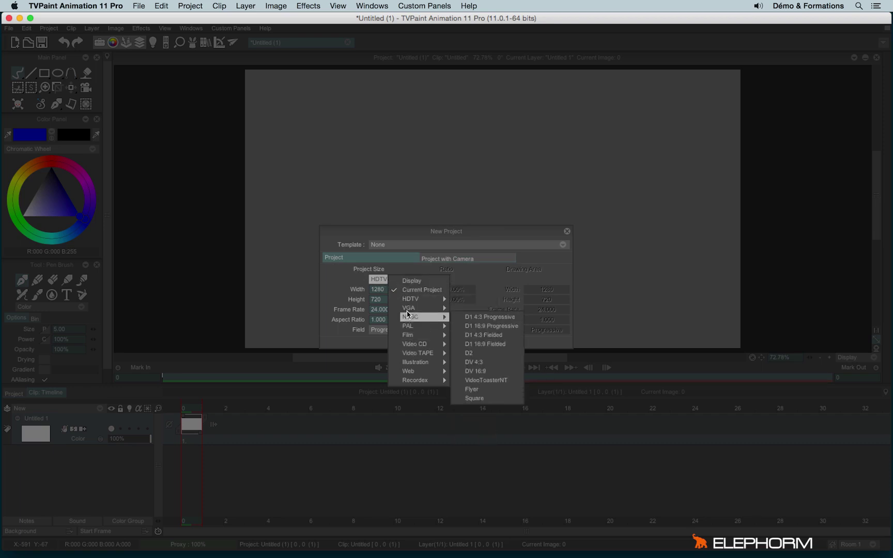
pyautogui.click(406, 293)
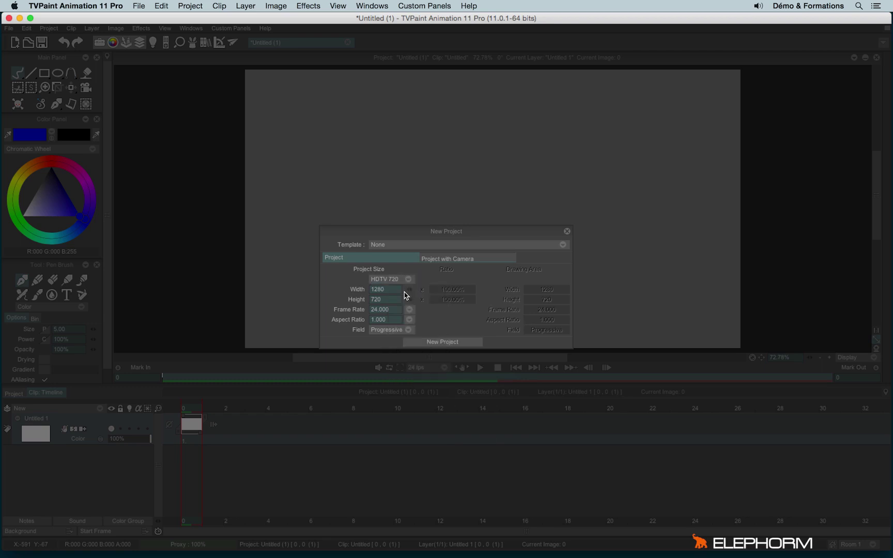
pyautogui.click(386, 292)
pyautogui.write('5000')
pyautogui.click(383, 300)
pyautogui.write('2000')
pyautogui.press('Return')
# Apply the NTSC D1 16:9 Progressive preset, giving 720×486 at 29.970 fps
pyautogui.click(385, 311)
pyautogui.click(387, 319)
pyautogui.click(407, 279)
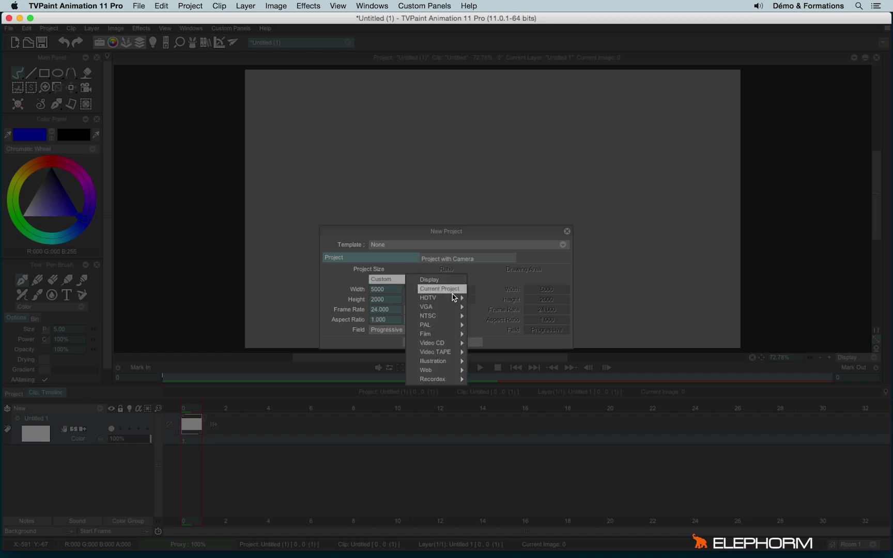
pyautogui.moveTo(450, 320)
pyautogui.click(509, 324)
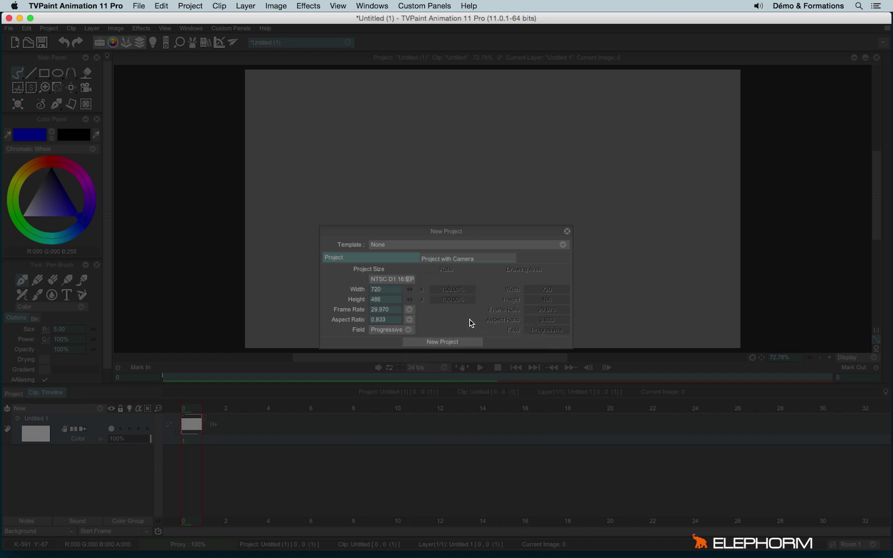
pyautogui.click(374, 319)
# Replace the 0.833 pixel aspect ratio with 1.000
pyautogui.click(397, 321)
pyautogui.moveTo(385, 324); pyautogui.dragTo(334, 325)
pyautogui.press('BackSpace')
pyautogui.write('1')
pyautogui.press('Return')
# Keeping progressive fields, set the size to 5000 × 1000 pixels and the frame rate to 24 fps
pyautogui.click(381, 331)
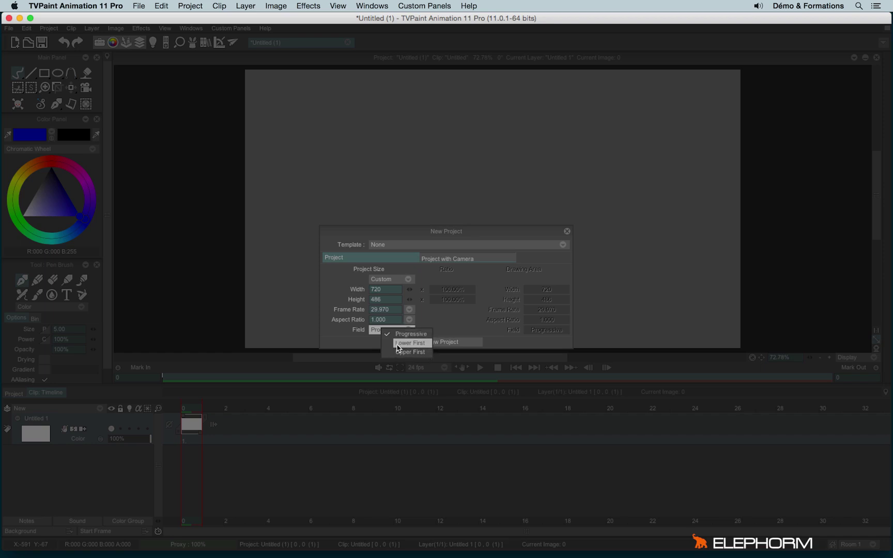
pyautogui.click(459, 326)
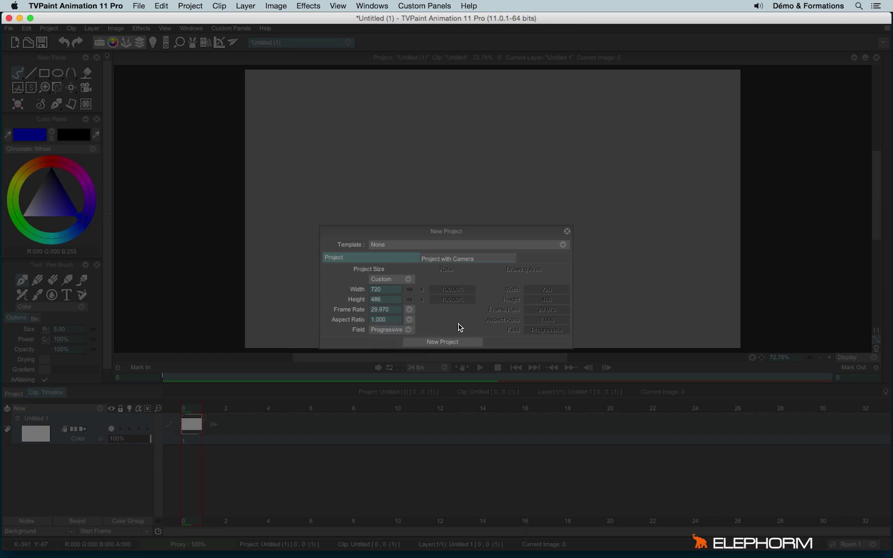
pyautogui.click(399, 281)
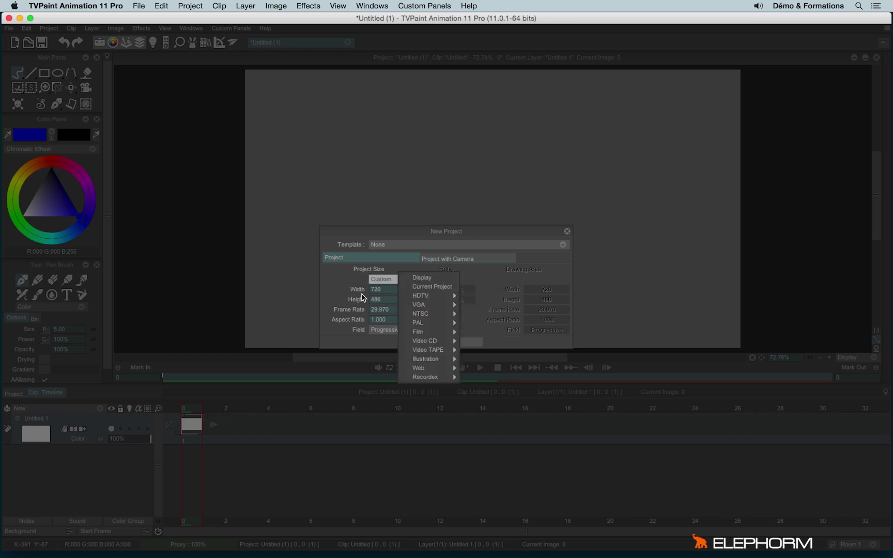
pyautogui.click(378, 291)
pyautogui.click(378, 291)
pyautogui.write('5000')
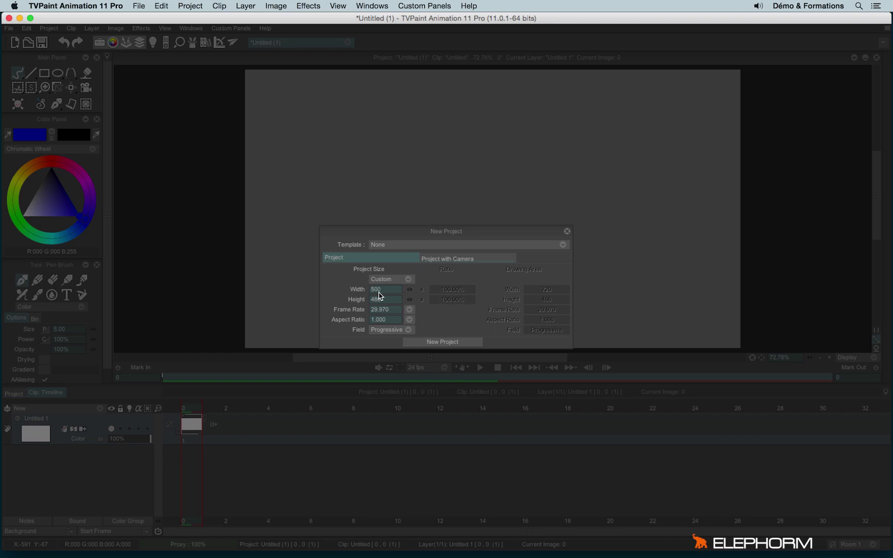
pyautogui.click(379, 298)
pyautogui.write('1000')
pyautogui.click(408, 310)
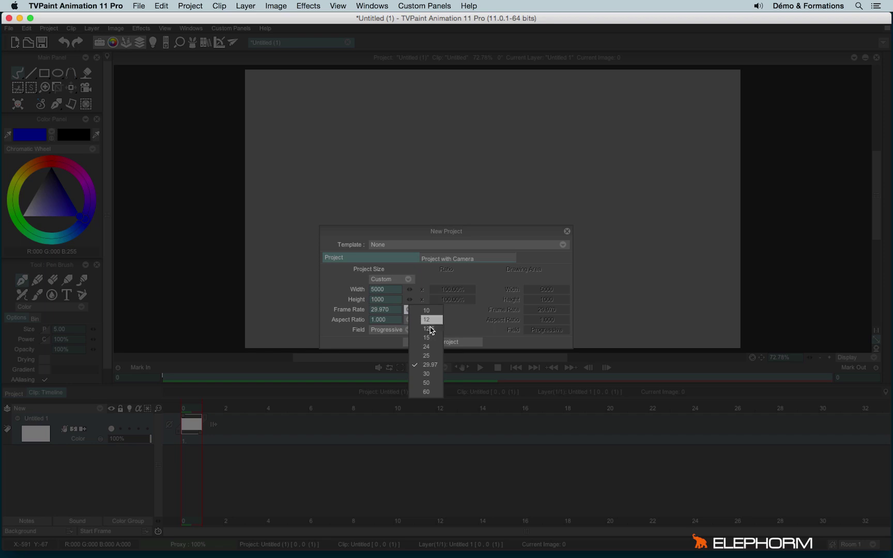
pyautogui.click(427, 346)
# Create the 5000×1000 project Untitled (2) and bring up the File menu
pyautogui.click(435, 343)
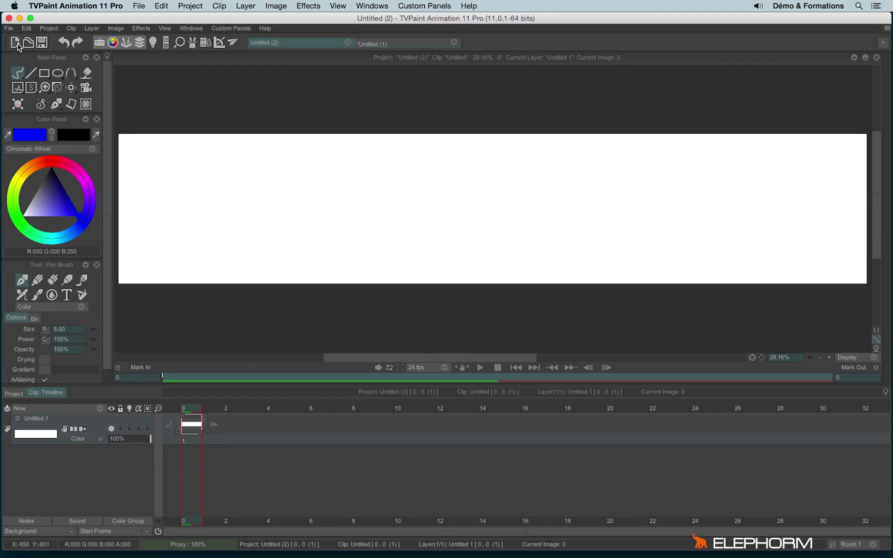
pyautogui.click(9, 29)
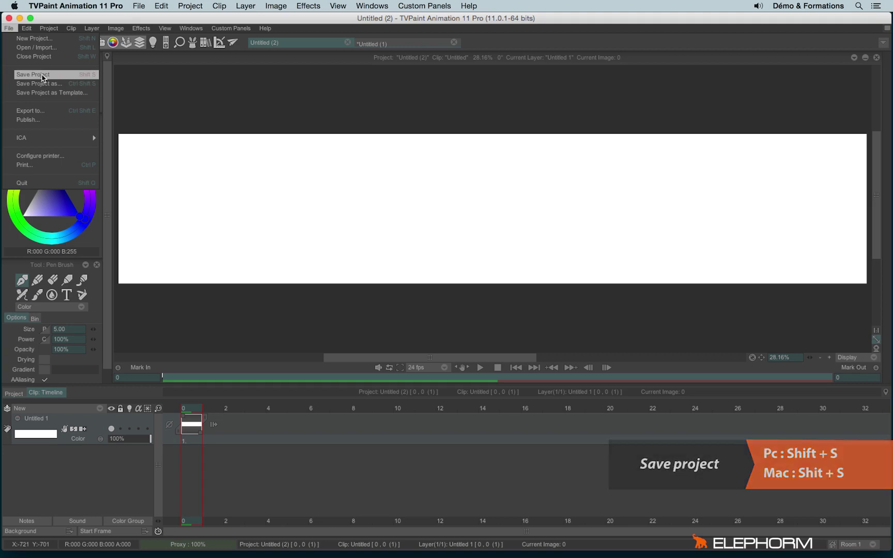
# Dismiss the File menu, leaving the blank wide canvas untouched
pyautogui.click(43, 78)
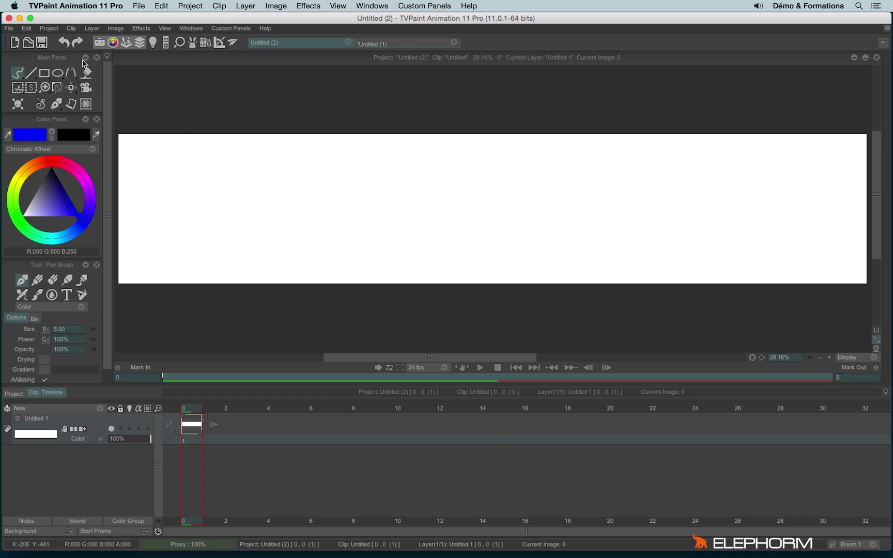
# Go to Edit > Preferences and show the Save settings page
pyautogui.click(27, 29)
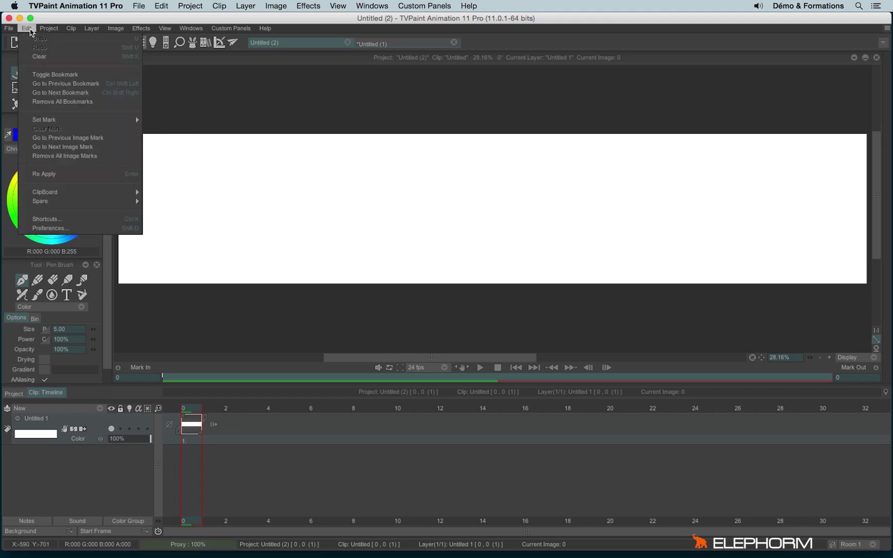
pyautogui.click(121, 230)
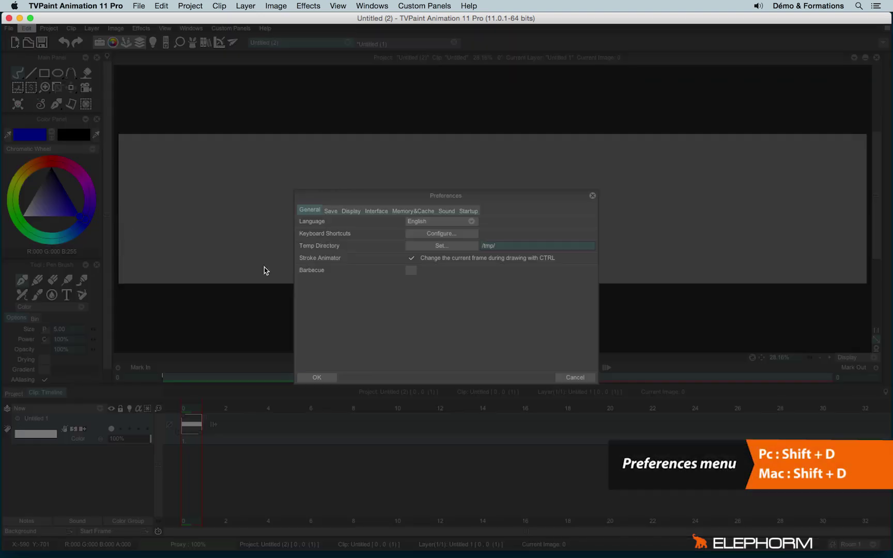
pyautogui.click(331, 209)
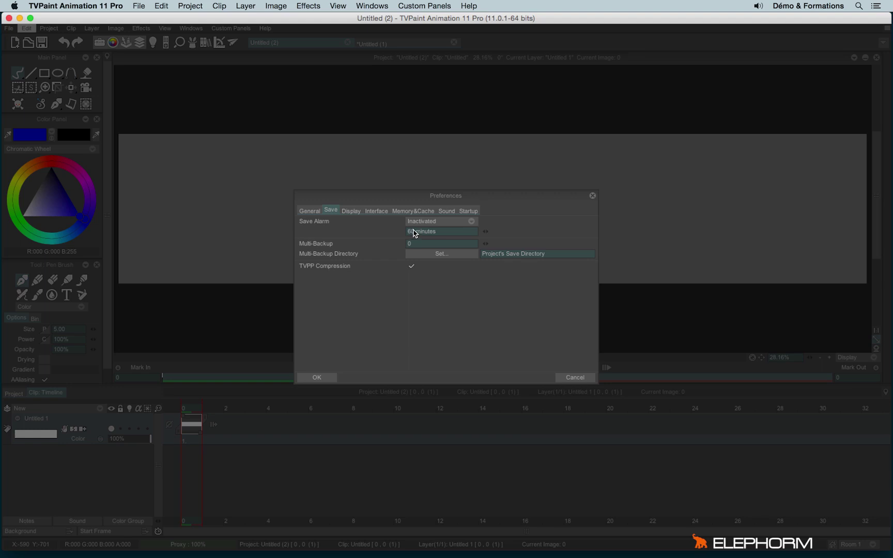
# Change the save alarm interval from 60 to 27 minutes, leaving the alarm inactivated
pyautogui.click(445, 221)
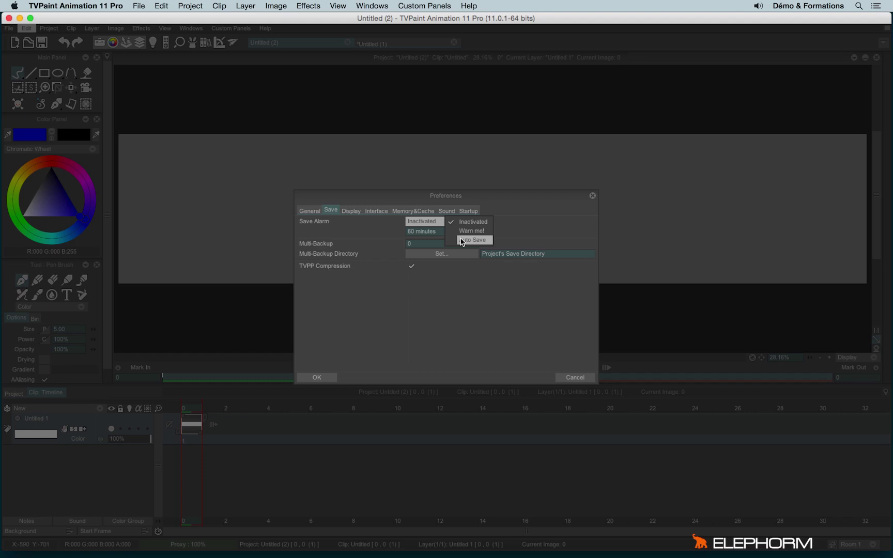
pyautogui.click(373, 226)
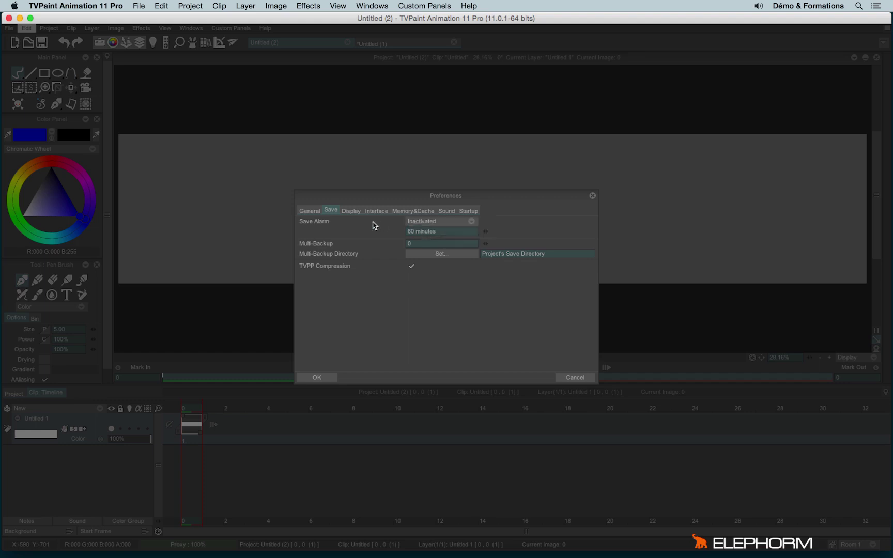
pyautogui.click(415, 232)
pyautogui.write('15')
pyautogui.moveTo(486, 236)
pyautogui.mouseDown()
pyautogui.moveTo(472, 235)
pyautogui.moveTo(502, 236)
pyautogui.mouseUp()
# Switch the save alarm to Auto Save, set Multi-Backup to 99, and apply with OK
pyautogui.click(458, 222)
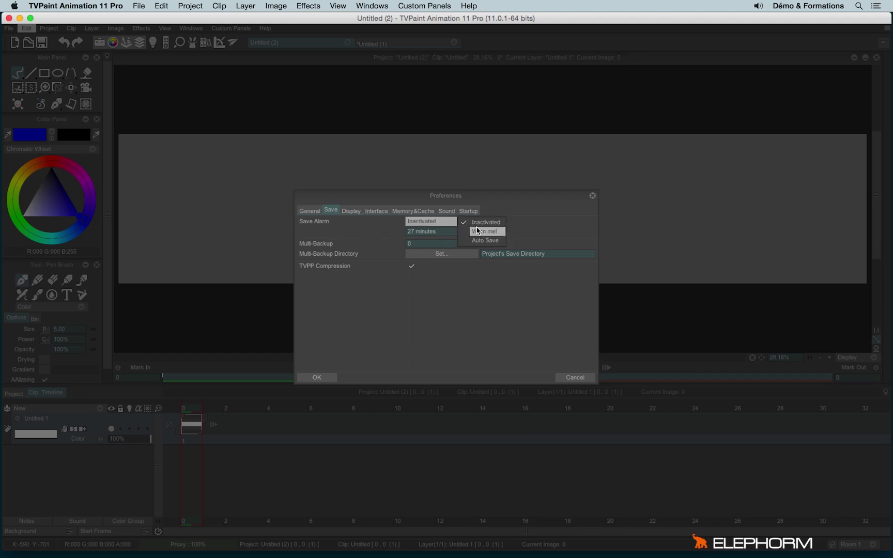
pyautogui.click(475, 241)
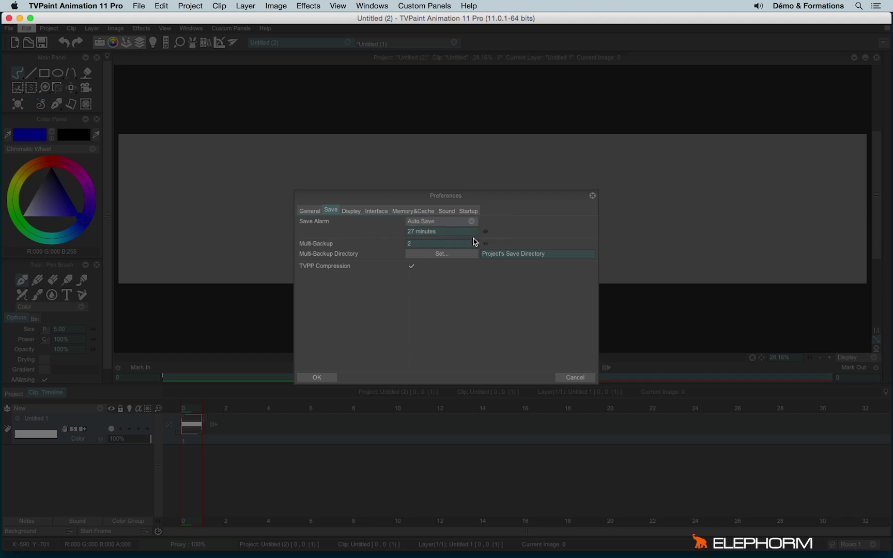
pyautogui.click(416, 245)
pyautogui.moveTo(486, 243); pyautogui.dragTo(784, 238)
pyautogui.click(316, 377)
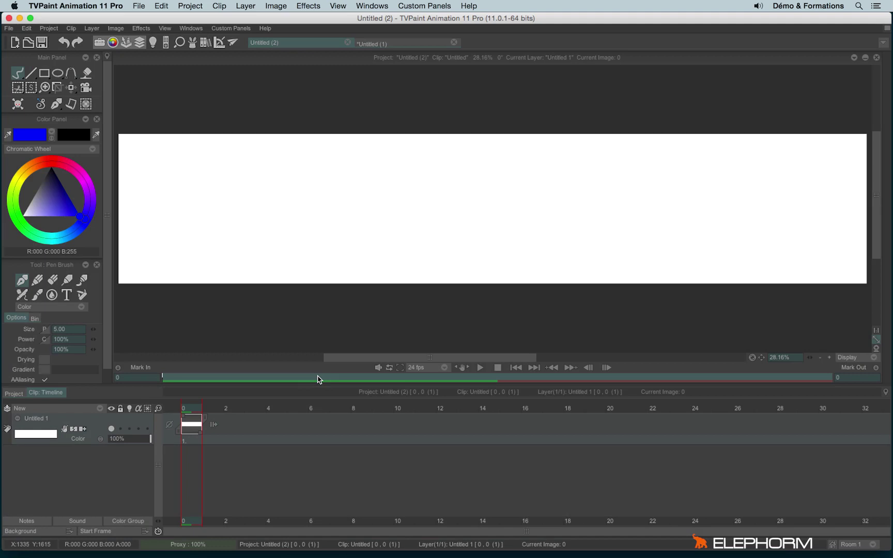
# In the Share Manager, replace the 'New TVPaint User' identifier with the user's own name
pyautogui.click(234, 43)
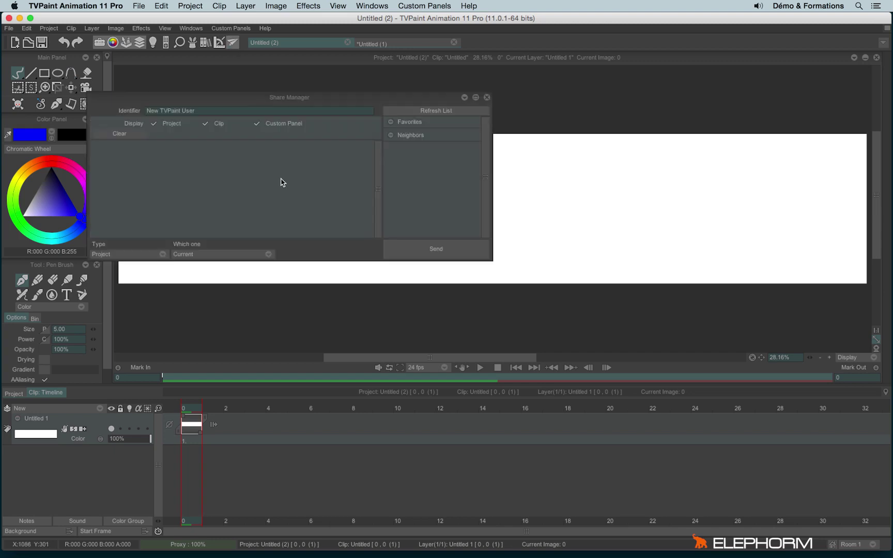
pyautogui.click(200, 112)
pyautogui.write('Elodie')
pyautogui.click(109, 254)
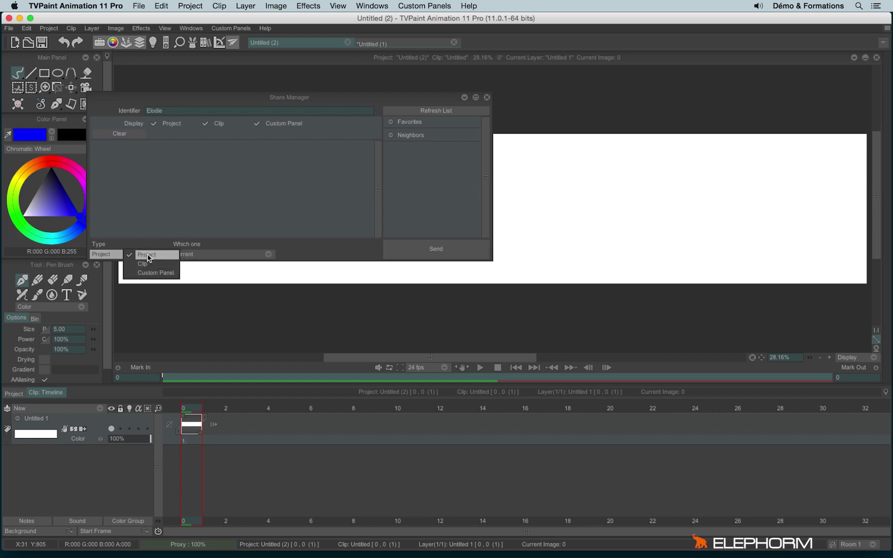
pyautogui.click(146, 255)
pyautogui.click(199, 255)
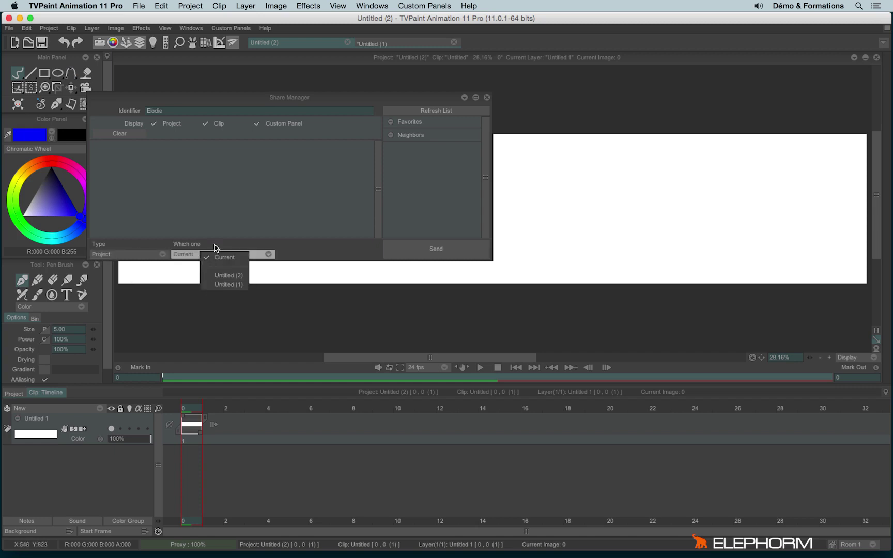
pyautogui.click(316, 235)
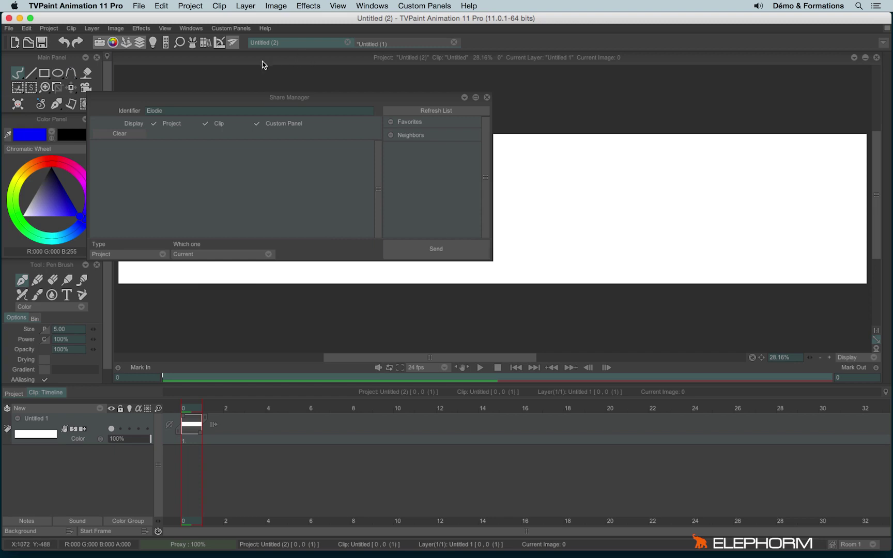
pyautogui.click(232, 46)
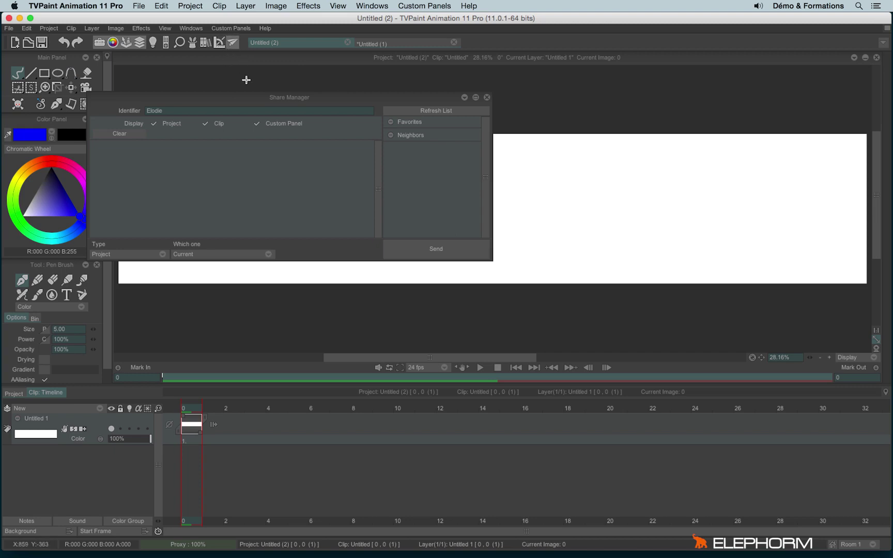